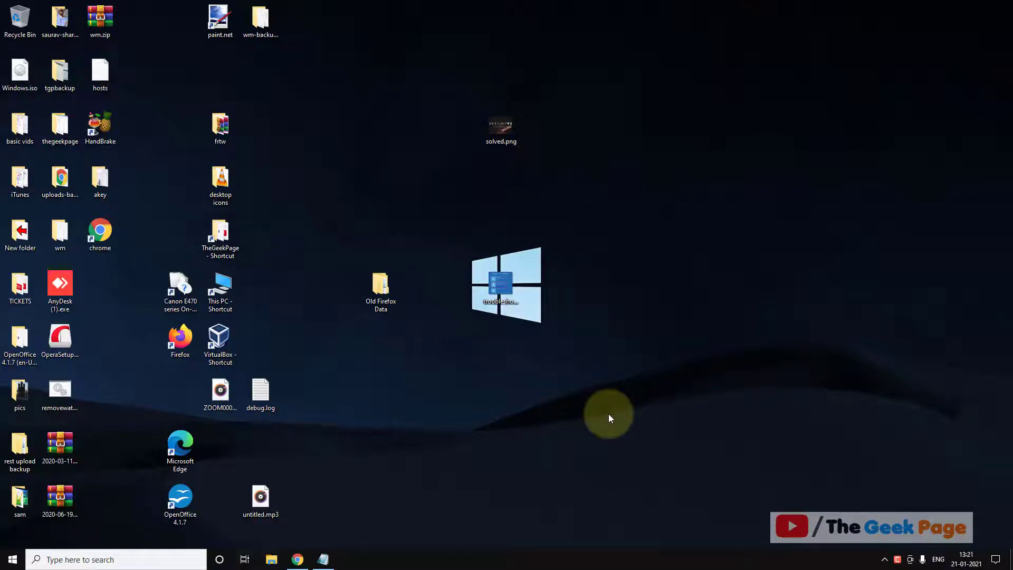
# - Search for powershell and launch Windows PowerShell as administrator
pyautogui.click(117, 559)
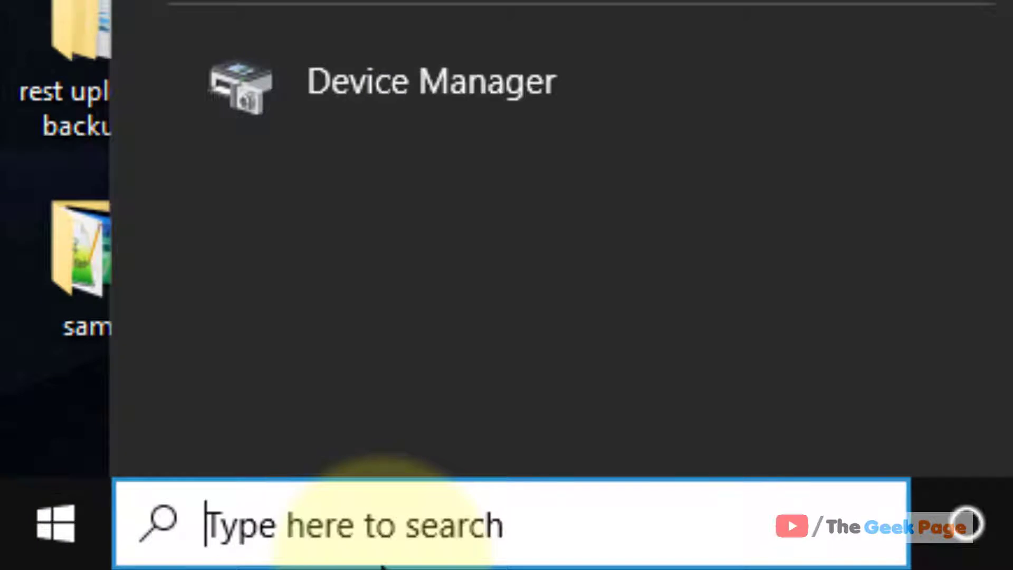
pyautogui.write('powersh')
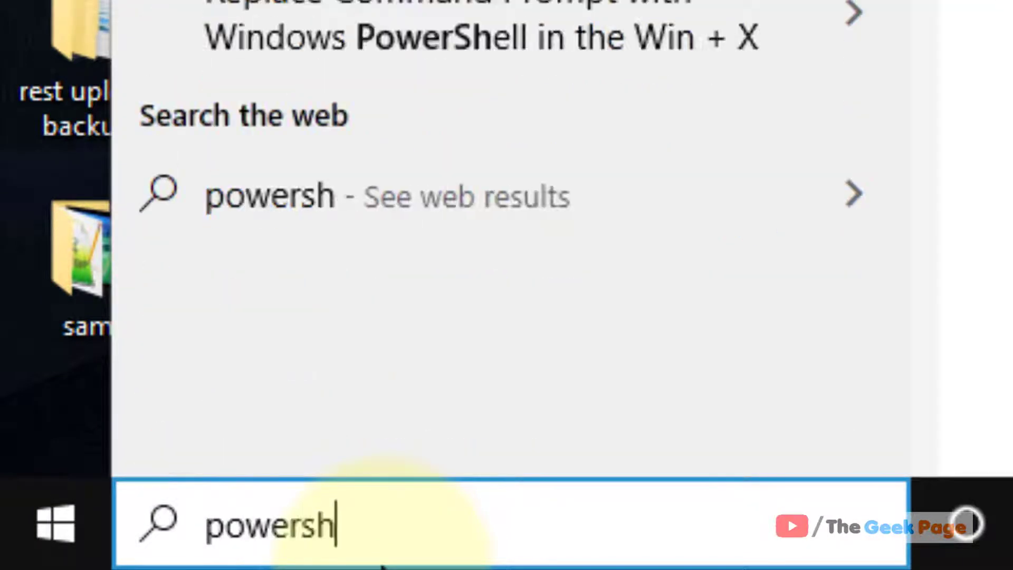
pyautogui.write('ell')
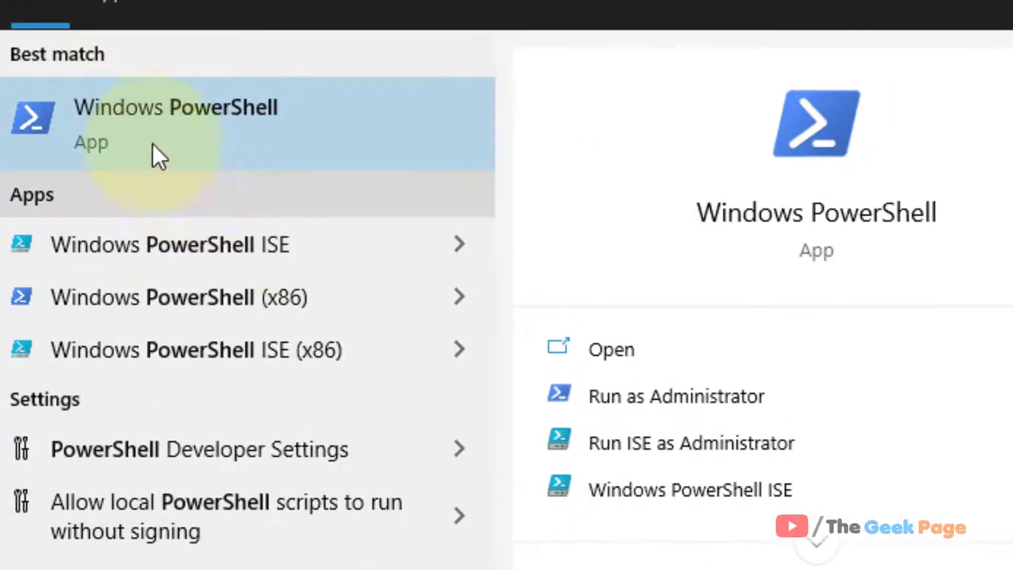
pyautogui.rightClick(136, 137)
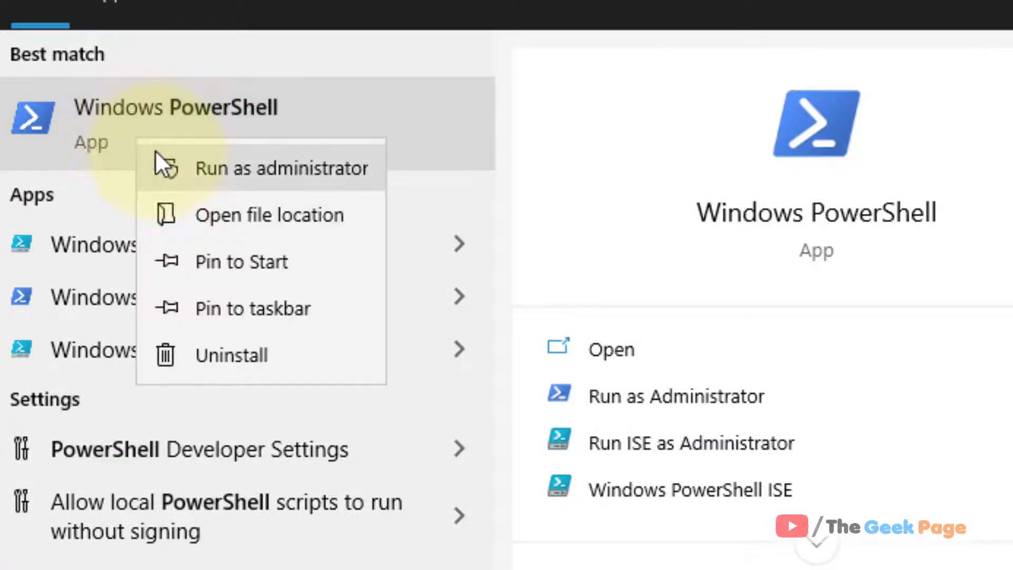
pyautogui.click(309, 175)
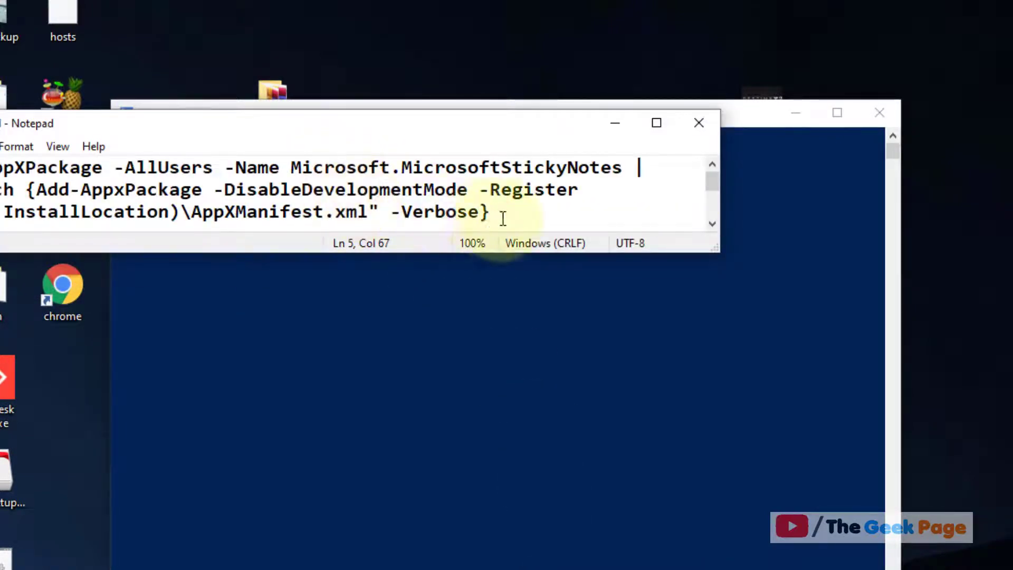
# - Copy the Get-AppXPackage…Add-AppxPackage re-register command from Notepad, then minimize Notepad
pyautogui.moveTo(494, 213); pyautogui.dragTo(2, 159)
pyautogui.rightClick(182, 219)
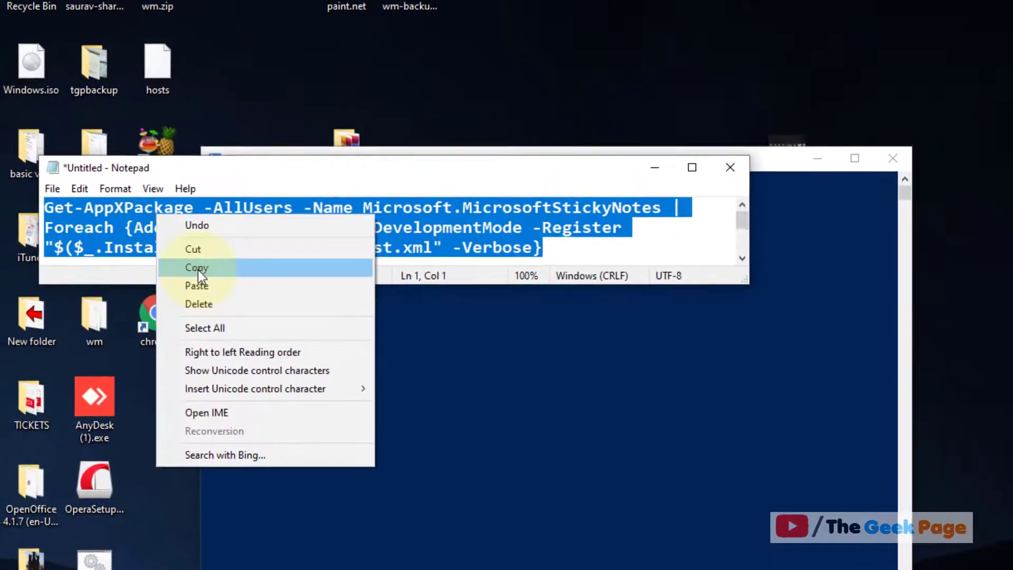
pyautogui.click(199, 267)
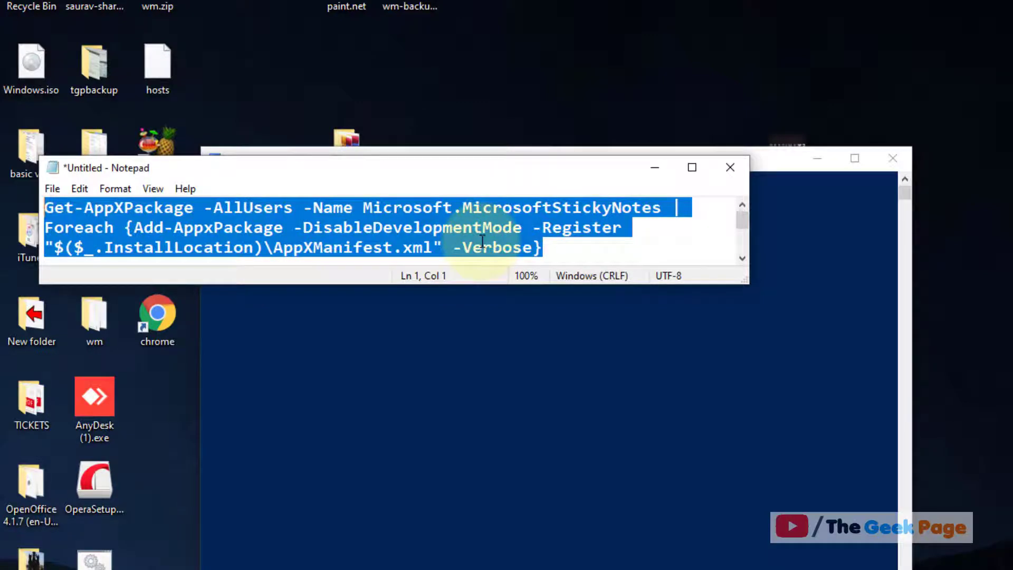
pyautogui.rightClick(482, 242)
pyautogui.click(514, 293)
pyautogui.rightClick(480, 238)
pyautogui.click(518, 299)
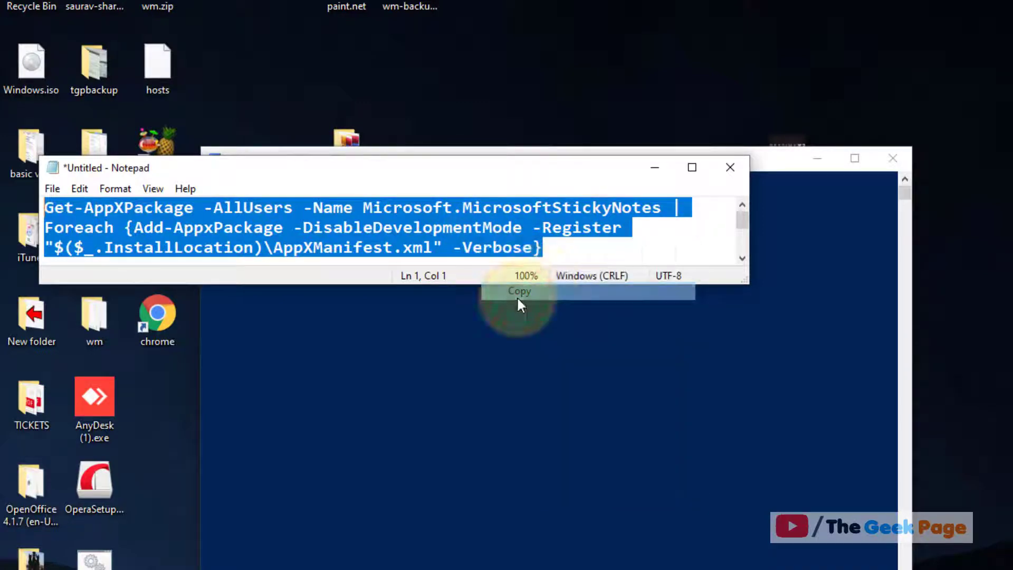
pyautogui.click(655, 167)
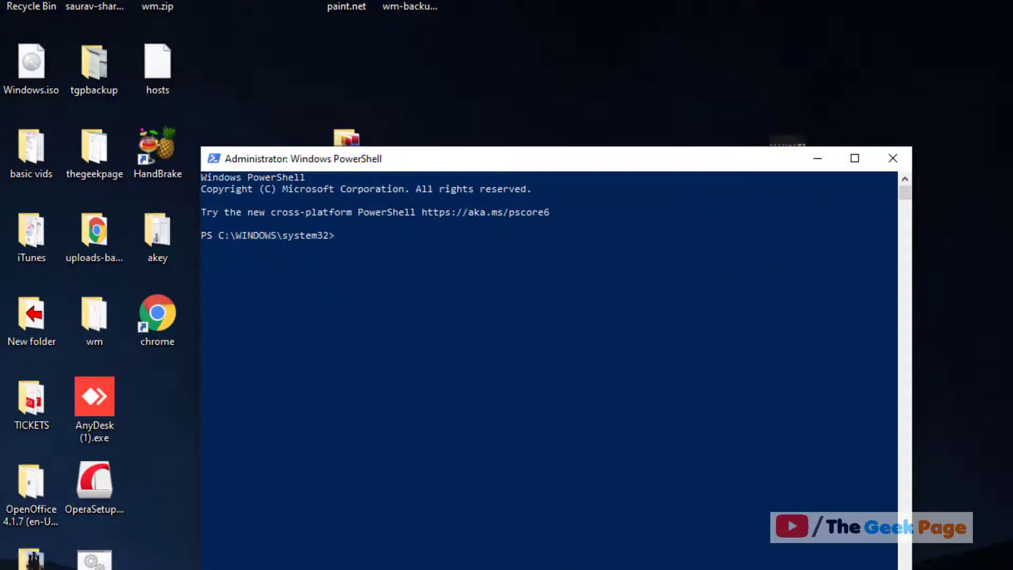
# - Copy the Remove-AppxPackage command on line 5 of Notepad
pyautogui.hotkey('alt', 'Tab')
pyautogui.click(571, 251)
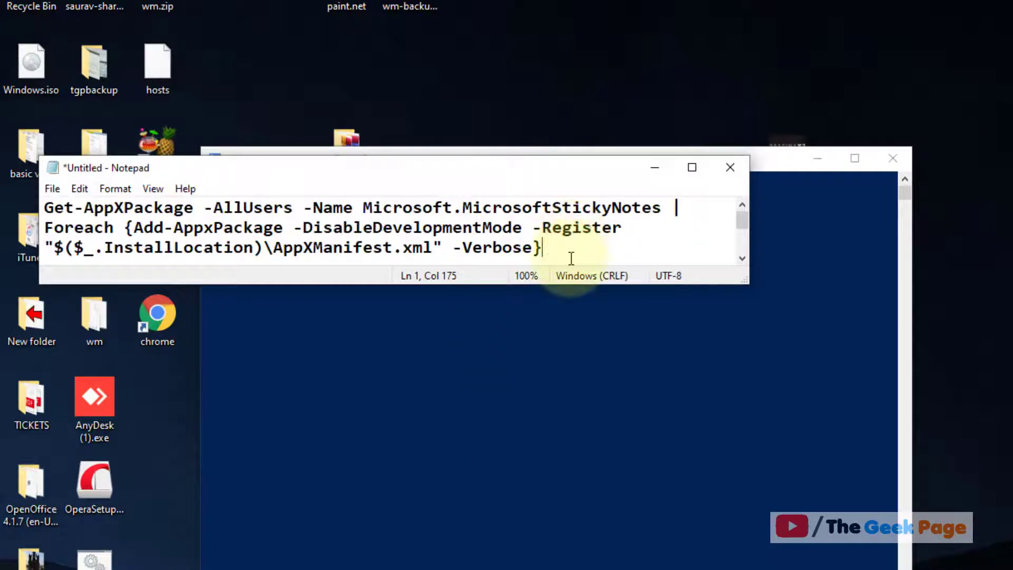
pyautogui.scroll(-2, 571, 254)
pyautogui.click(45, 248)
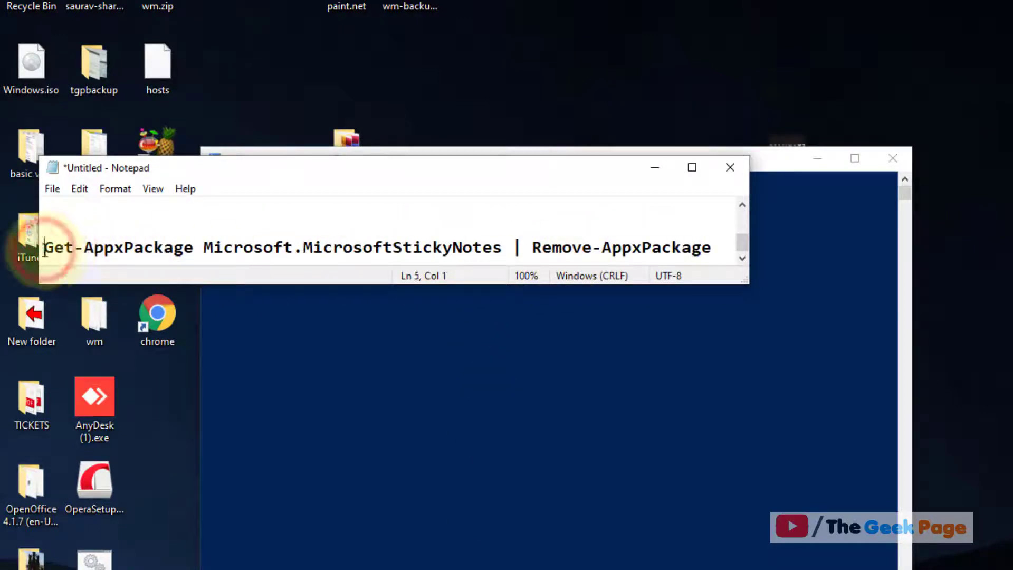
pyautogui.moveTo(45, 248); pyautogui.dragTo(718, 249)
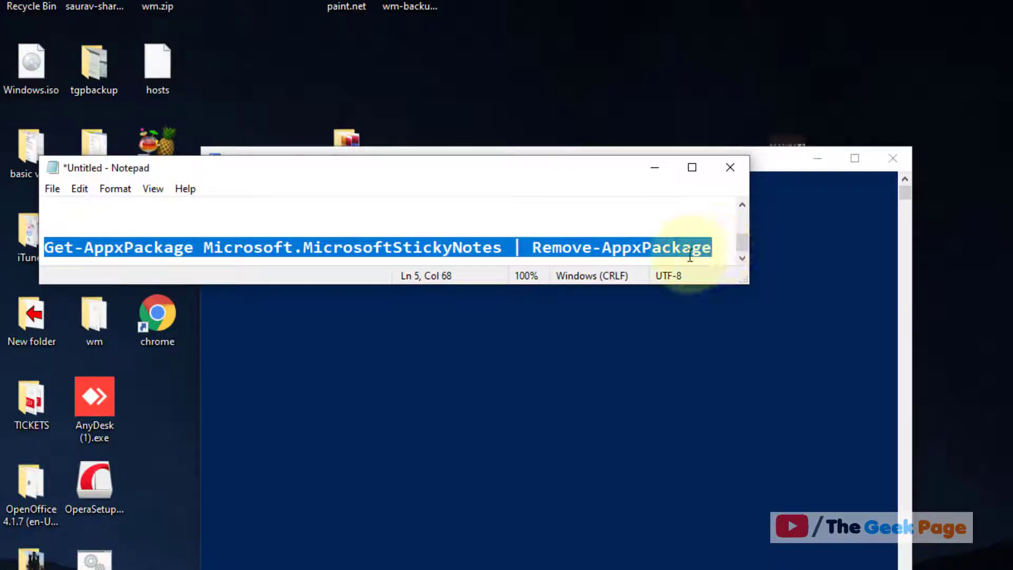
pyautogui.rightClick(690, 252)
pyautogui.click(724, 310)
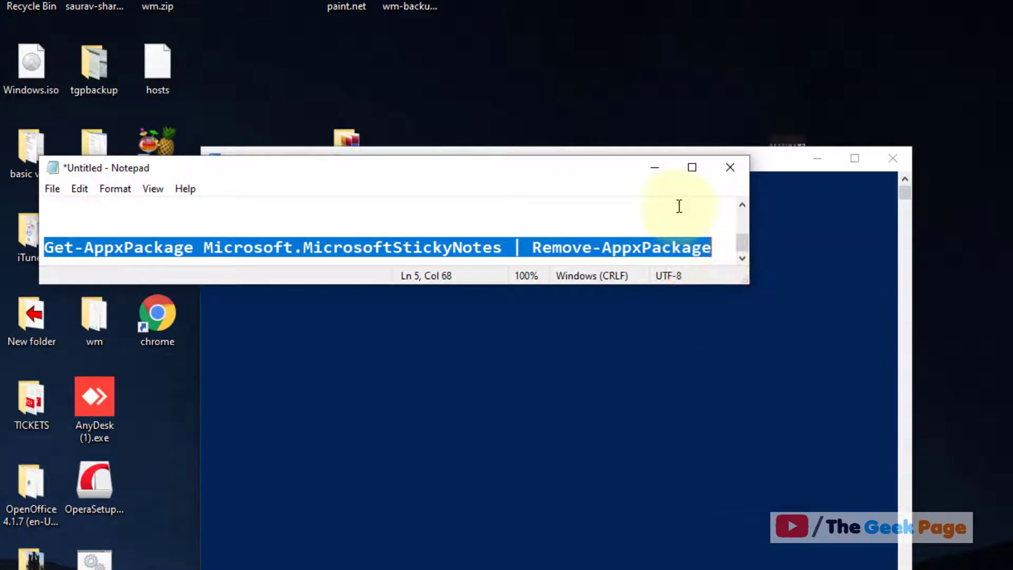
pyautogui.rightClick(361, 253)
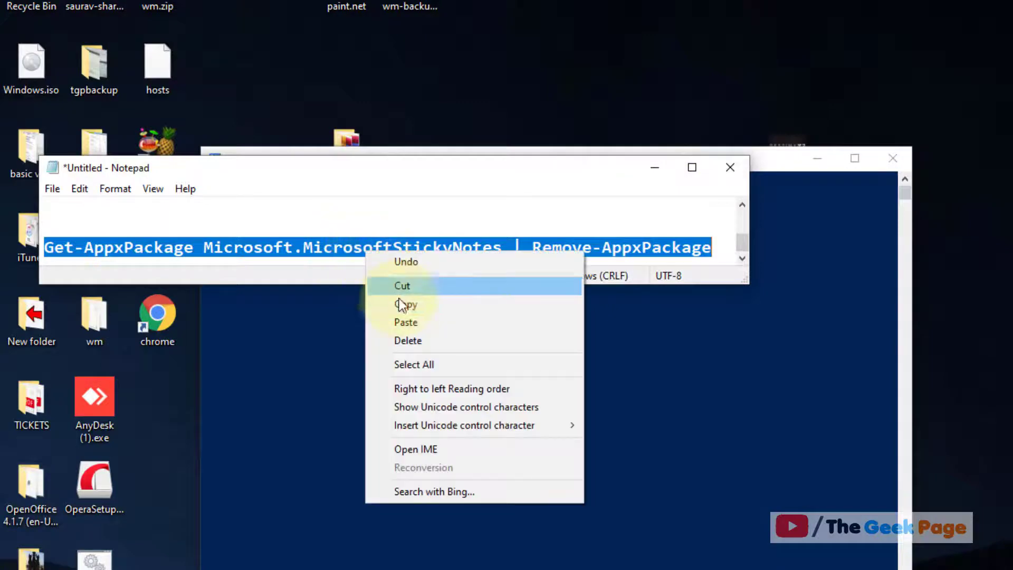
pyautogui.click(405, 304)
# - Run the Sticky Notes removal command in admin PowerShell, then launch Microsoft Store
pyautogui.click(653, 168)
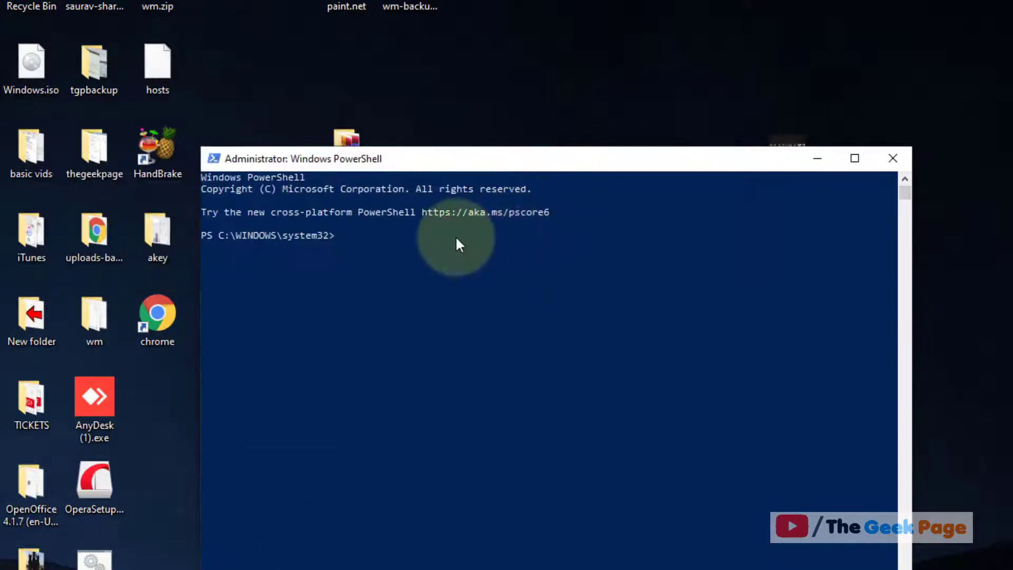
pyautogui.rightClick(455, 236)
pyautogui.press('Return')
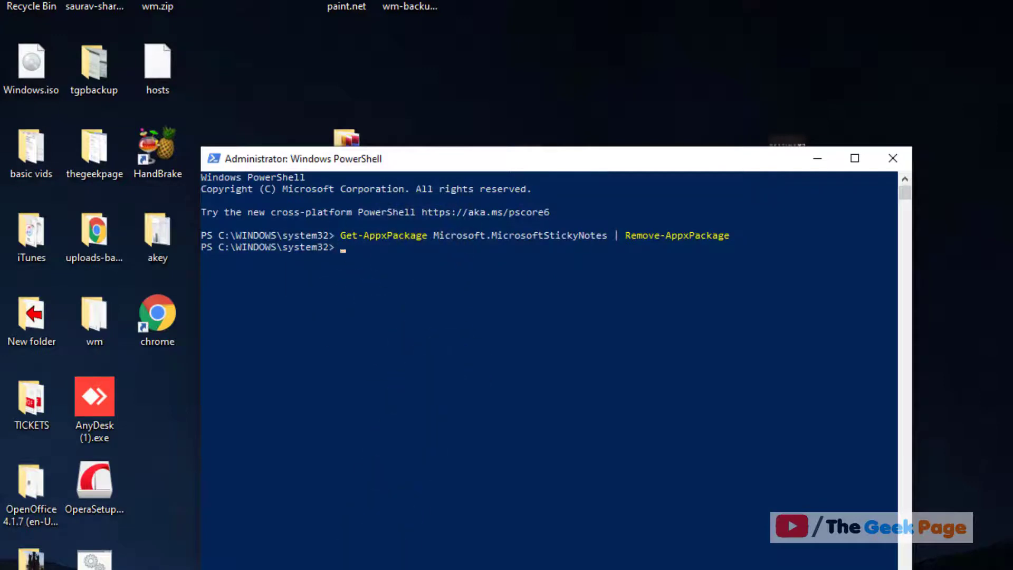
pyautogui.press('super')
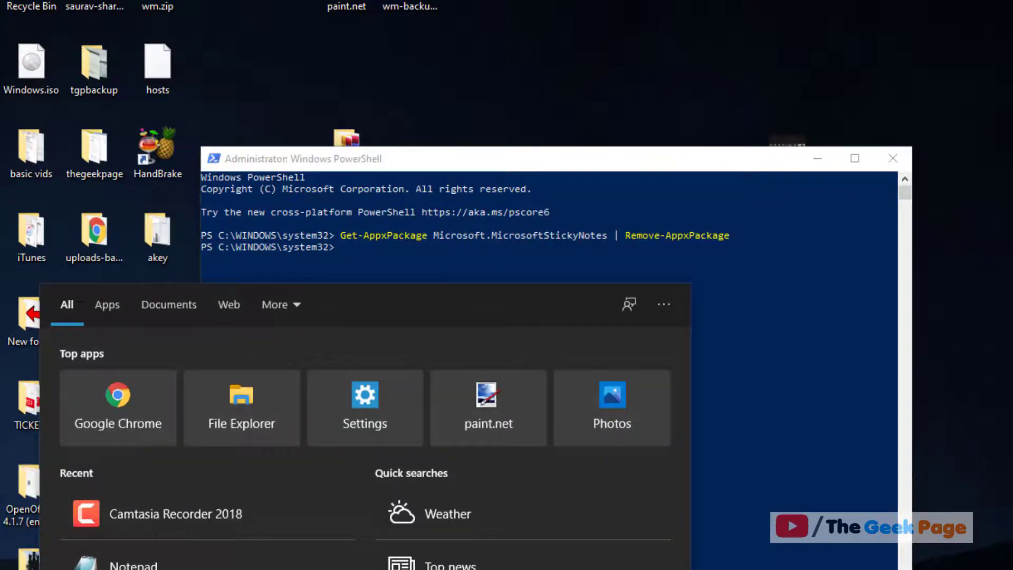
pyautogui.write('store')
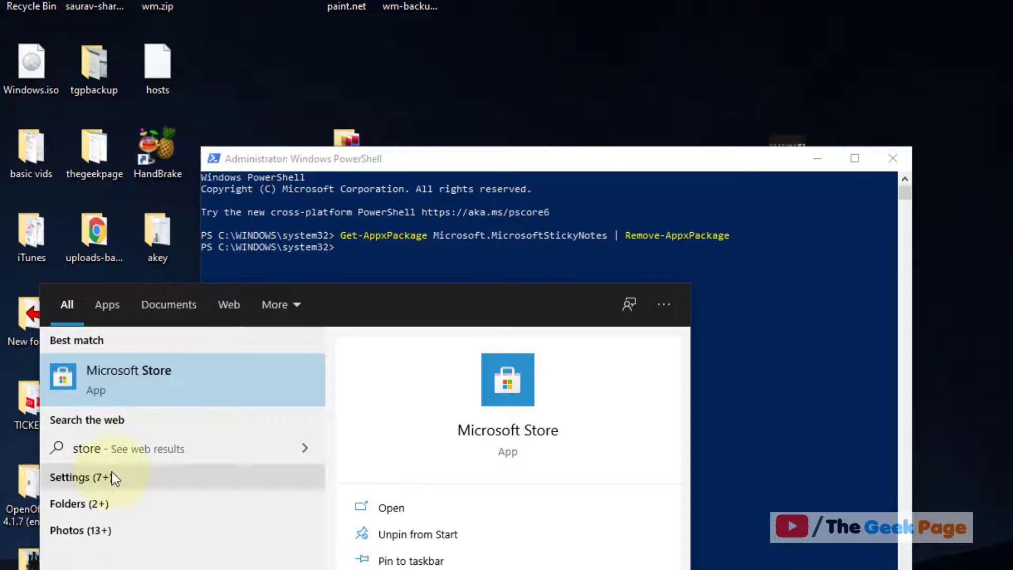
pyautogui.click(183, 379)
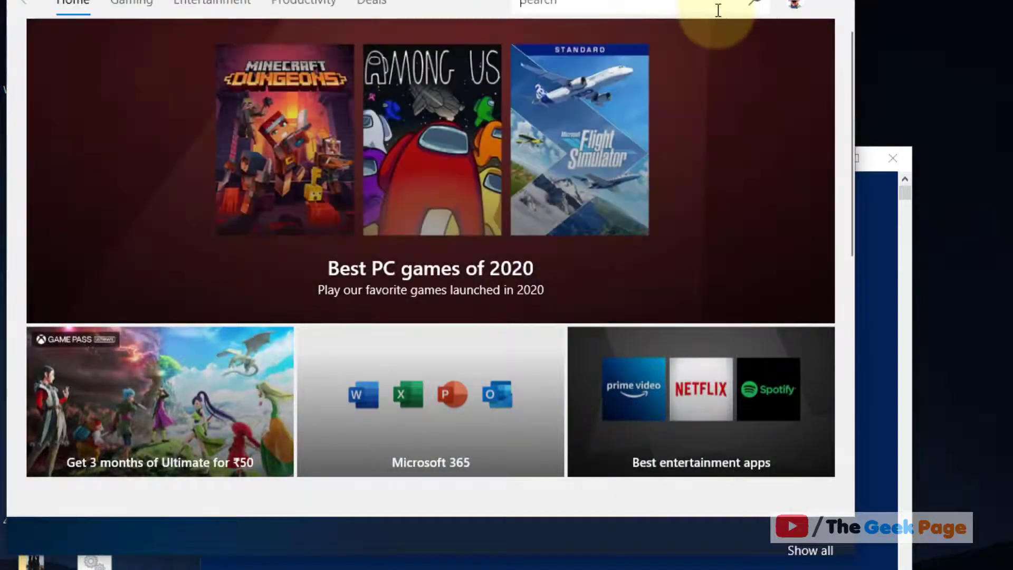
# - Search the Store for sticky notes and install Microsoft Sticky Notes
pyautogui.click(633, 4)
pyautogui.write('s')
pyautogui.write('ticky notes')
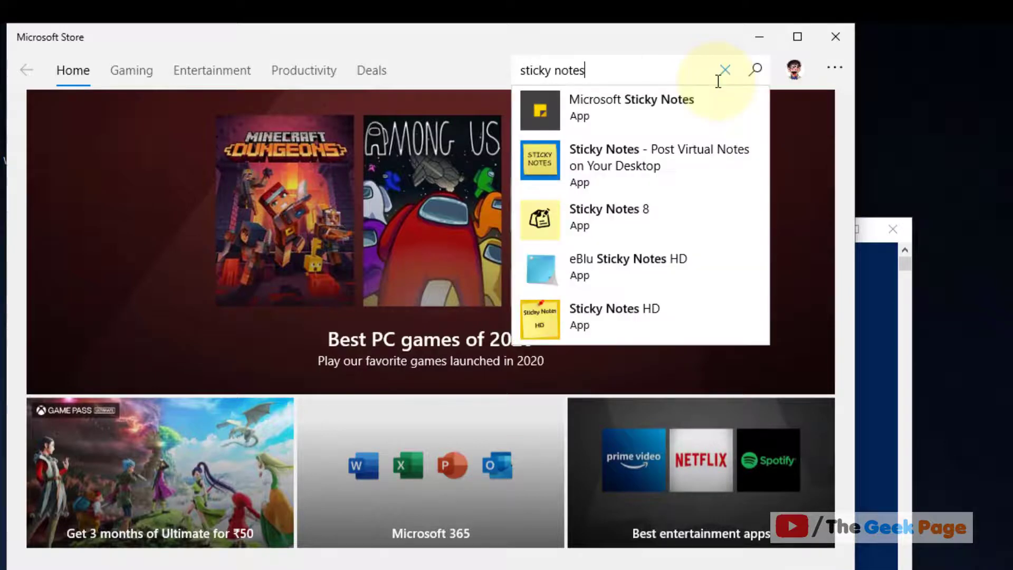
pyautogui.click(622, 109)
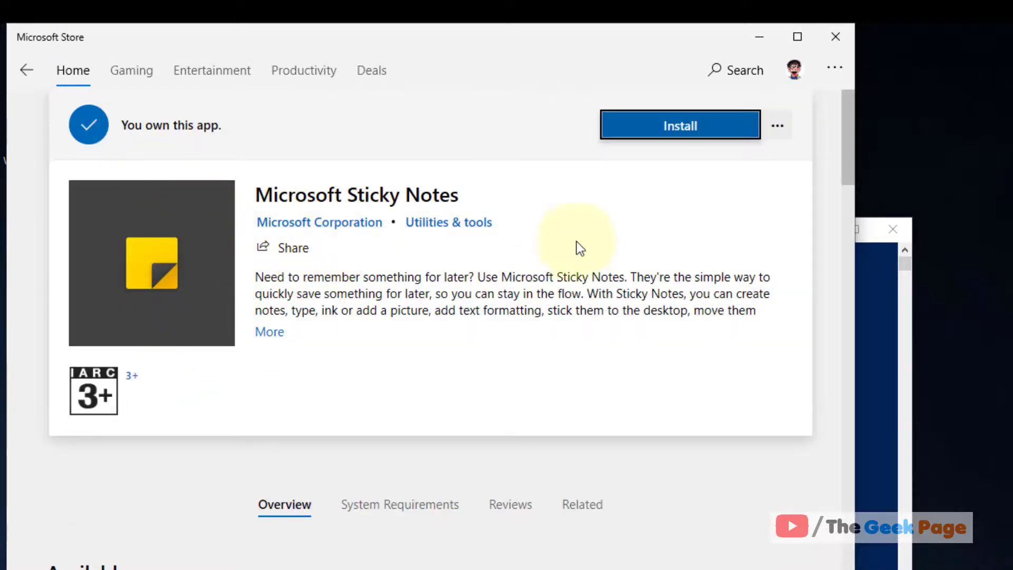
pyautogui.click(681, 125)
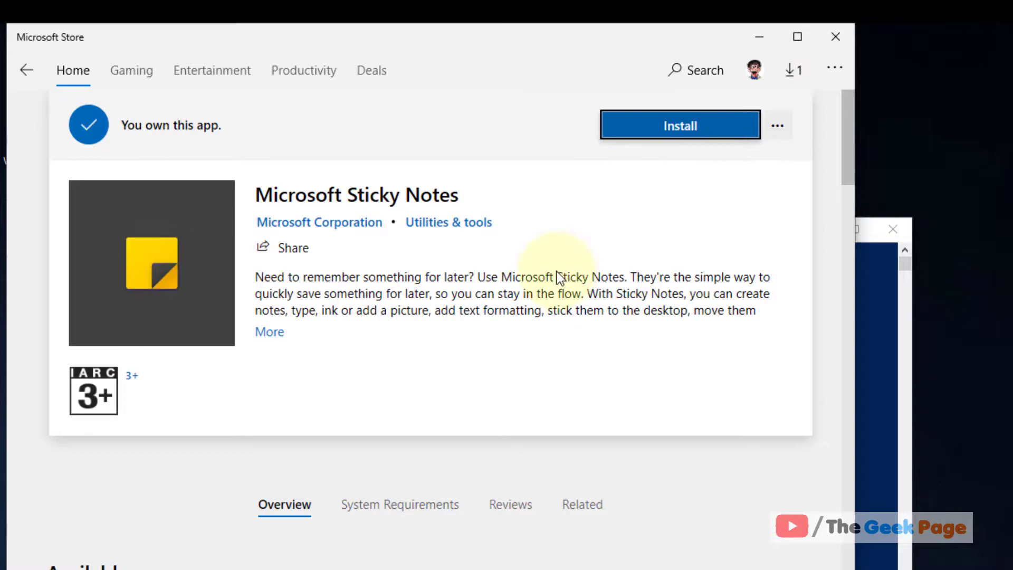